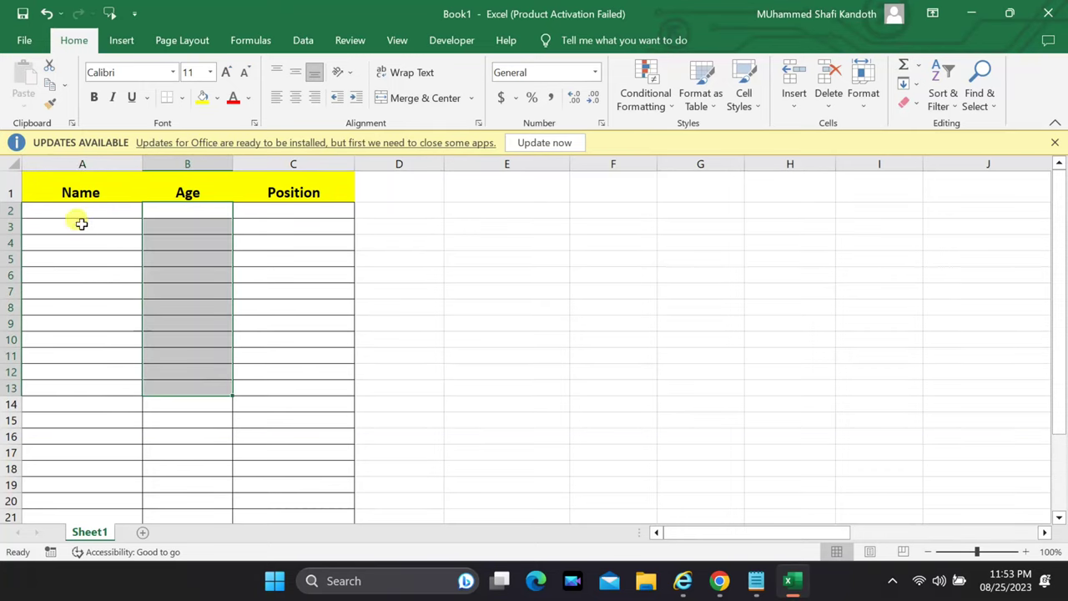
left_click_drag(286, 231, 292, 376)
left_click(292, 373)
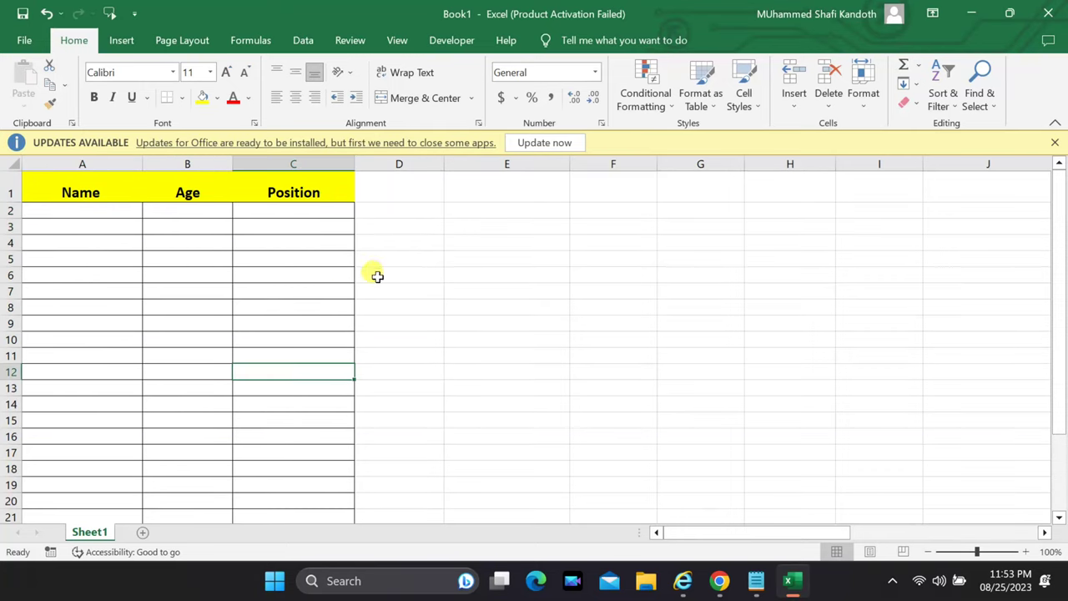
left_click(371, 280)
- Switch to Notepad, save a copy of Keywords.txt as Employee.txt on the Desktop, and close the window
left_click(755, 581)
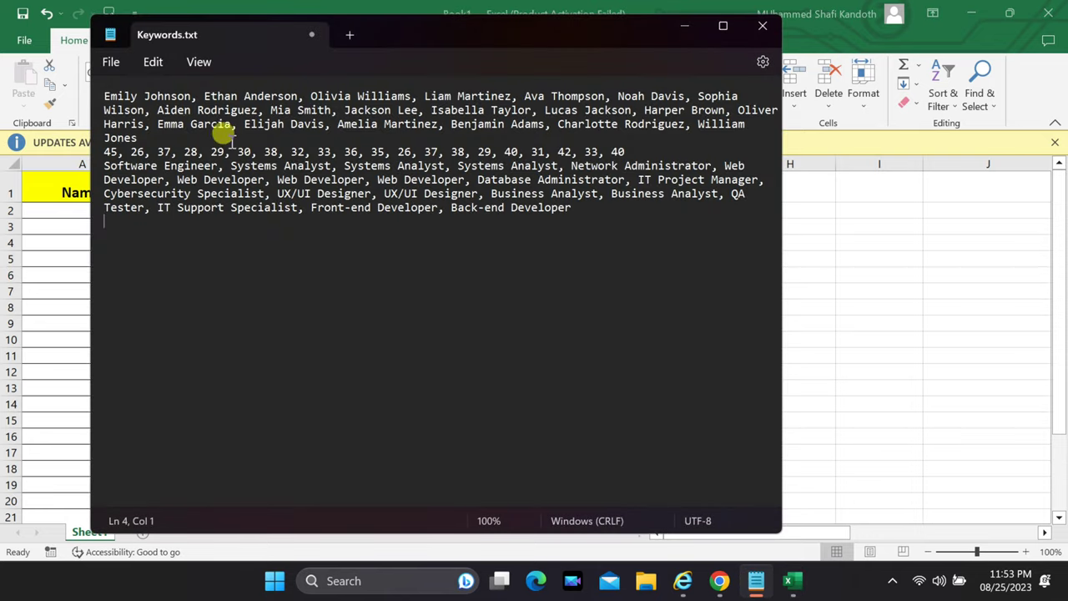
left_click(723, 26)
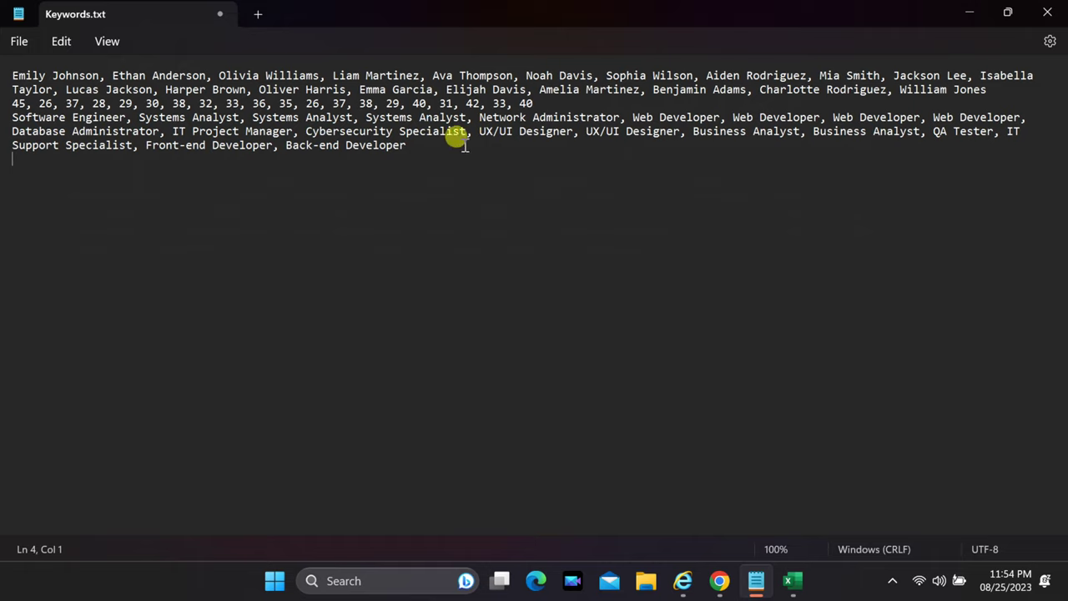
left_click(19, 41)
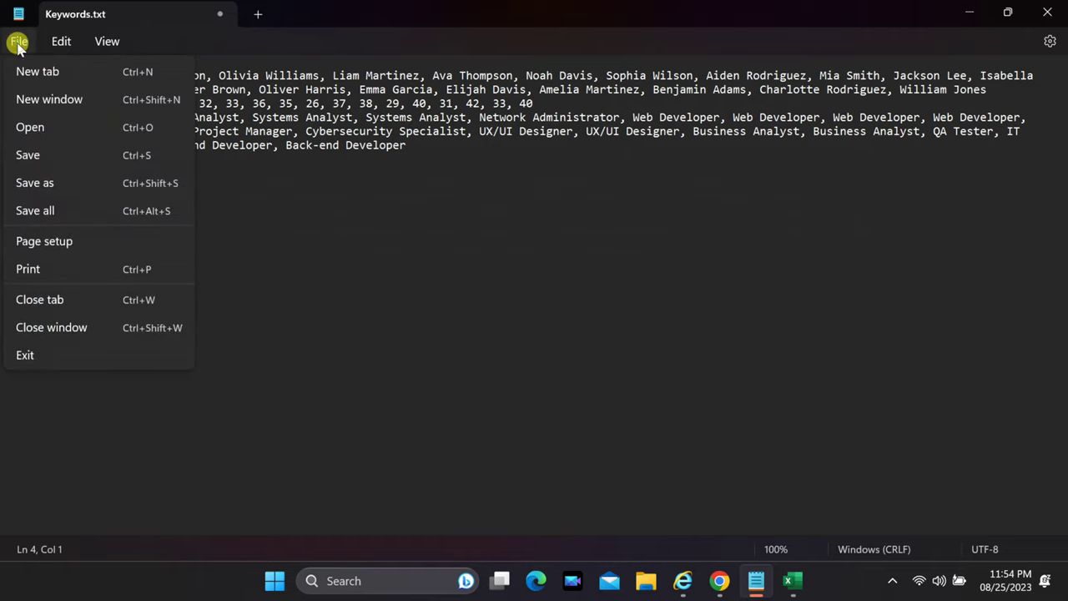
left_click(37, 182)
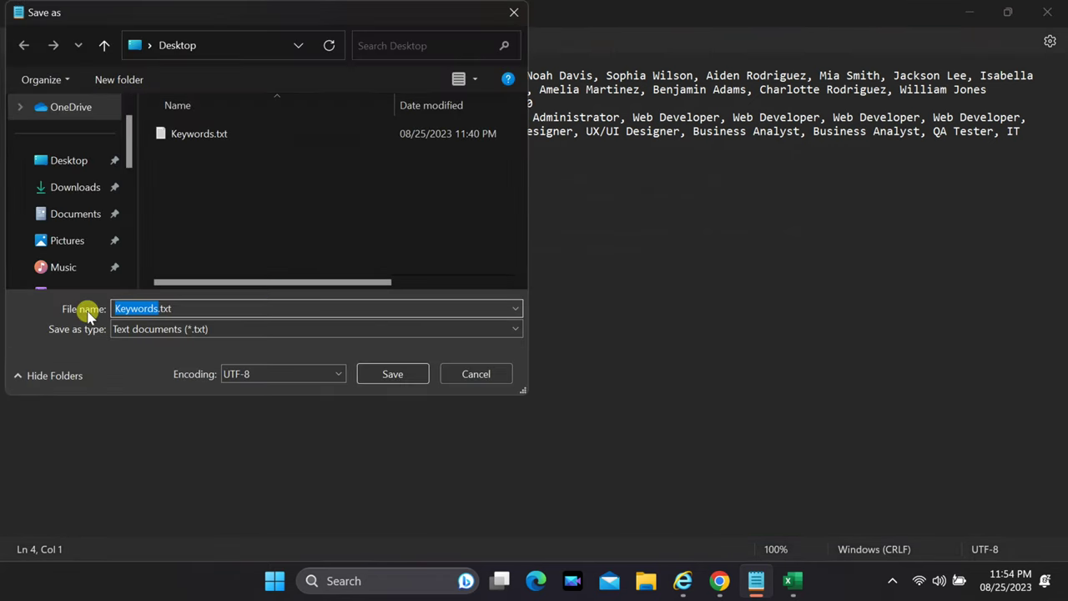
type("Em")
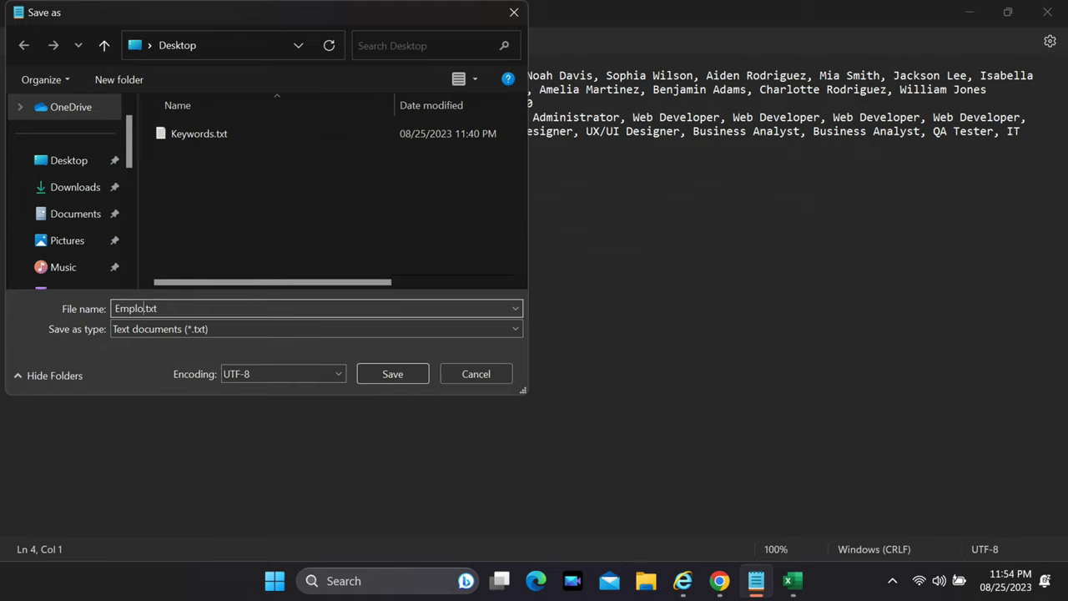
type("ployee")
left_click(380, 376)
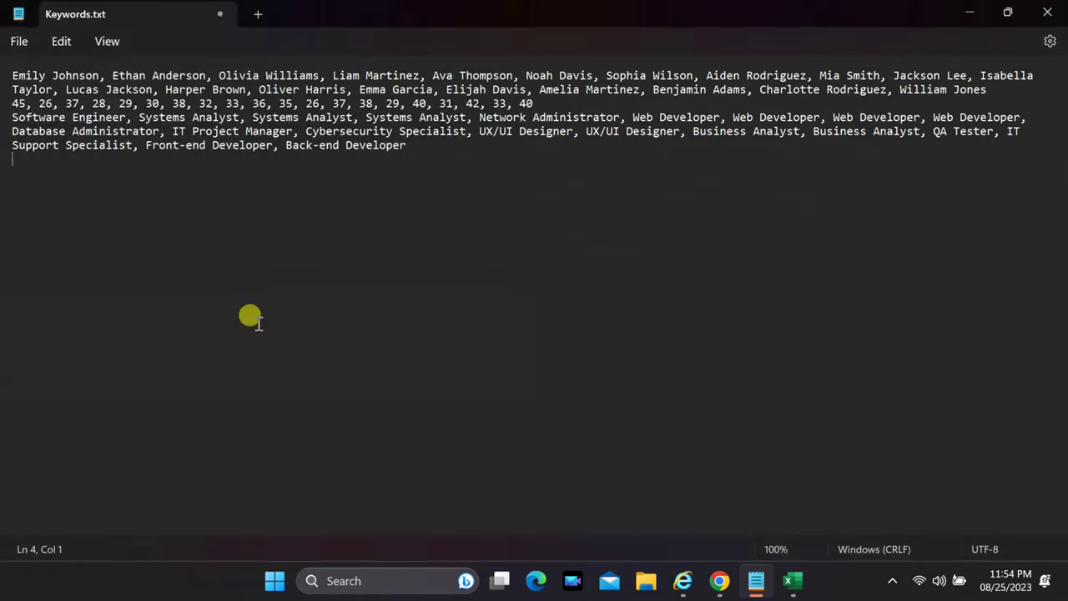
left_click(1045, 12)
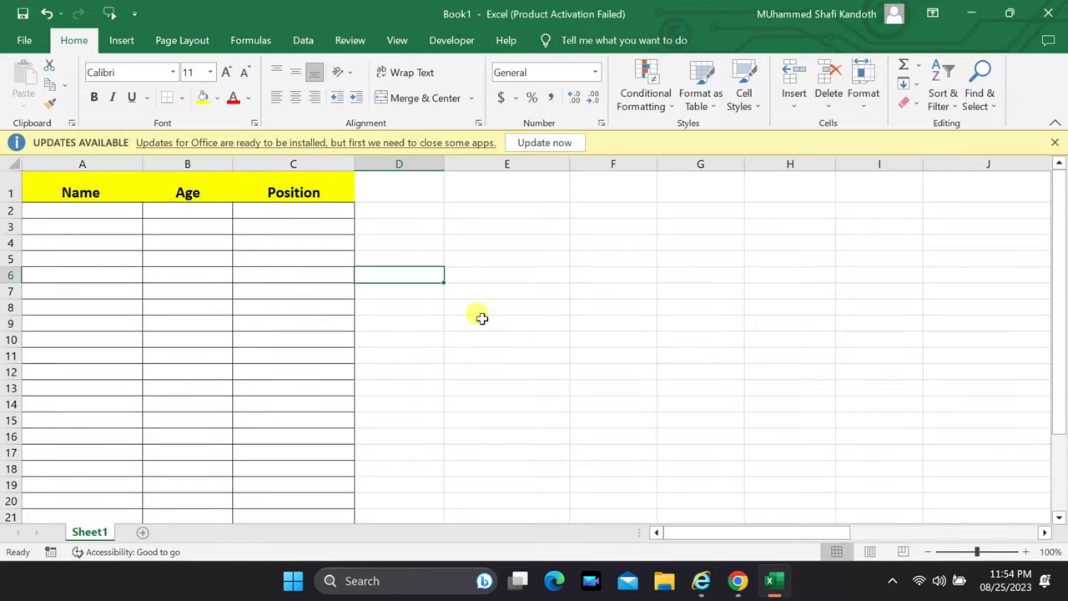
- Add a new worksheet and start a text import of Employee.txt from the Desktop into it
left_click(373, 227)
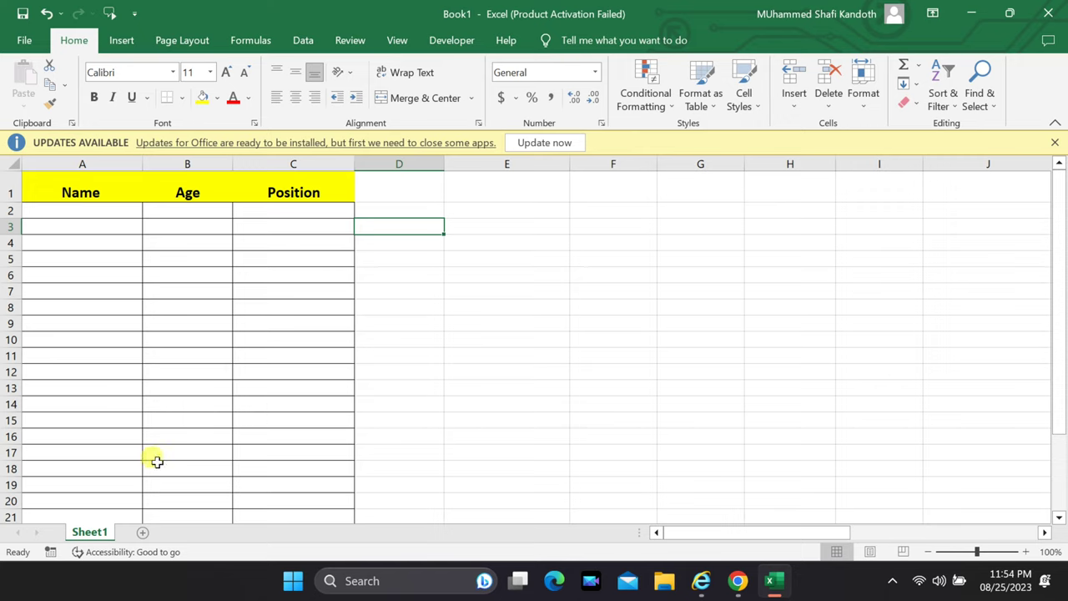
left_click(142, 534)
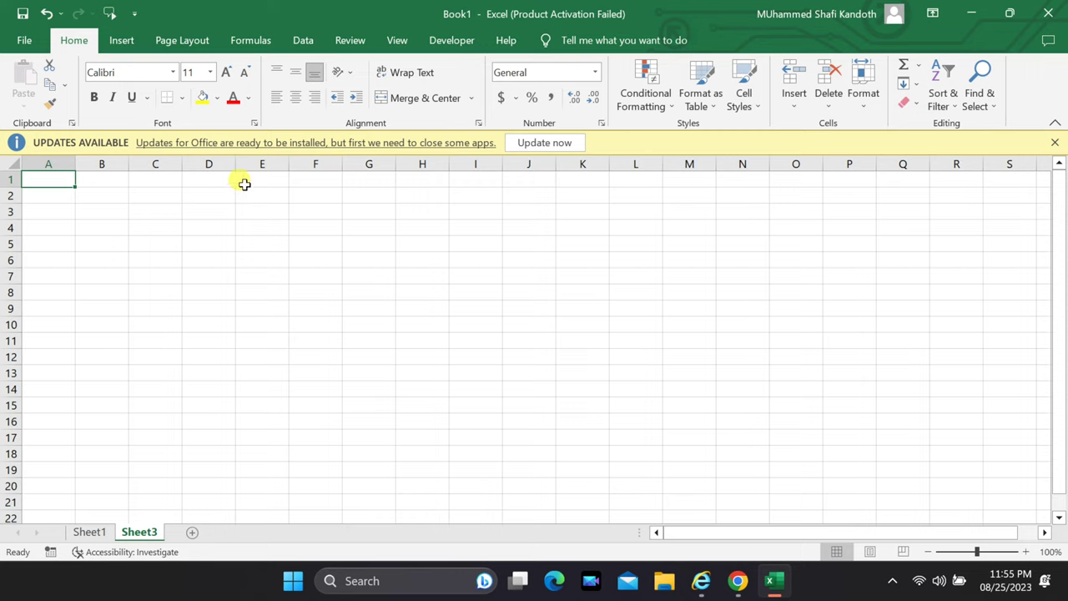
left_click(305, 40)
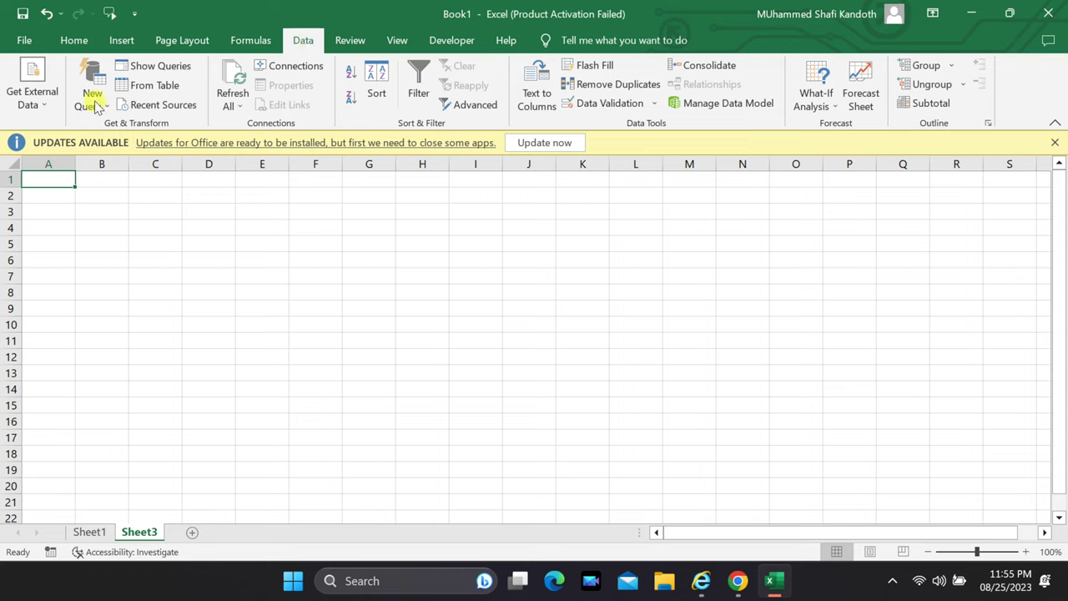
left_click(30, 100)
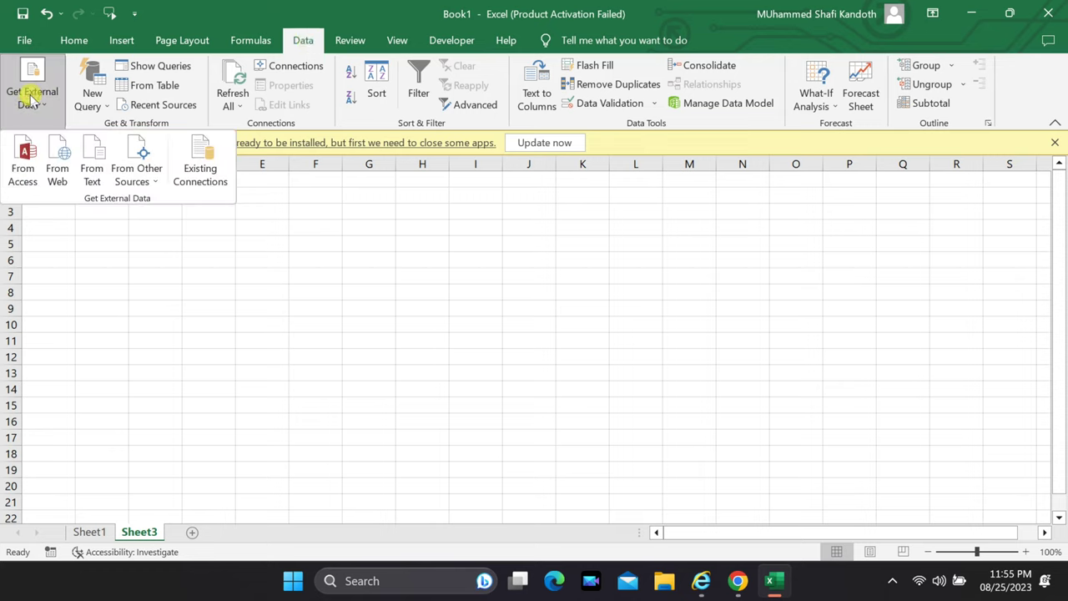
left_click(91, 157)
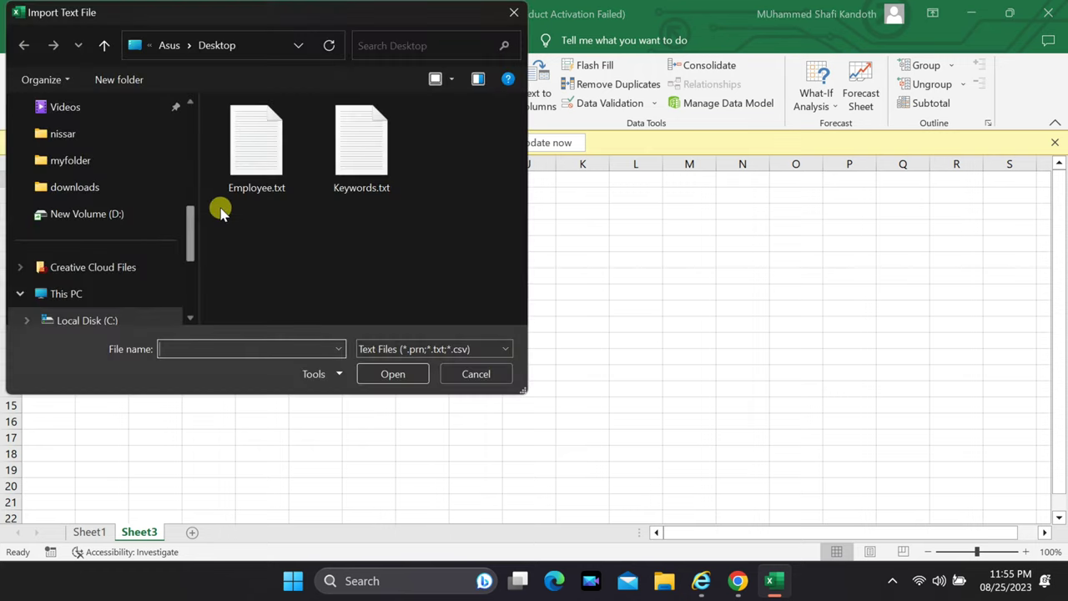
left_click(252, 159)
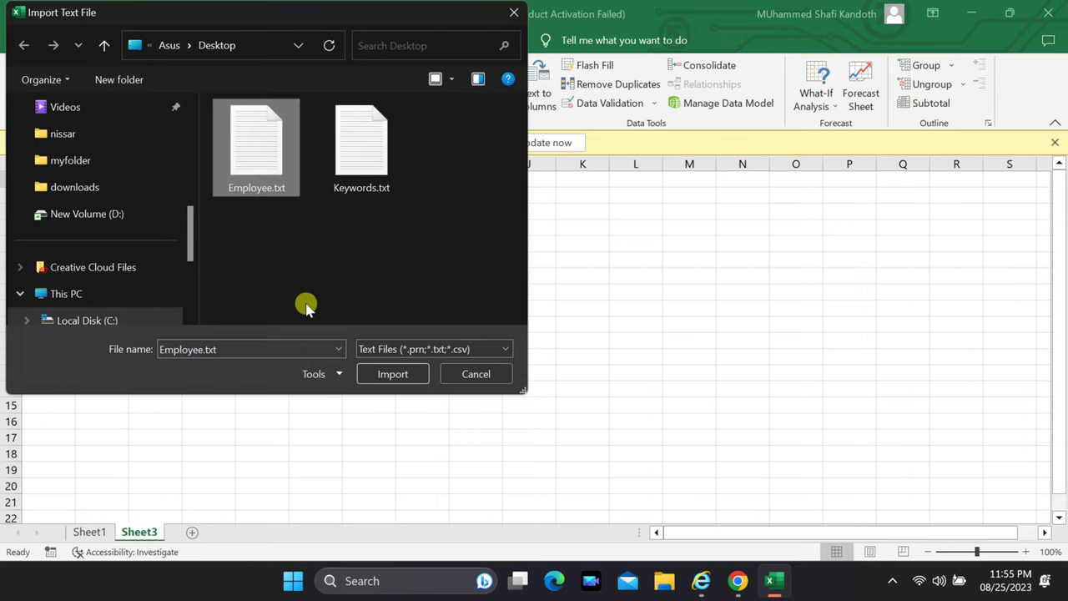
left_click(370, 373)
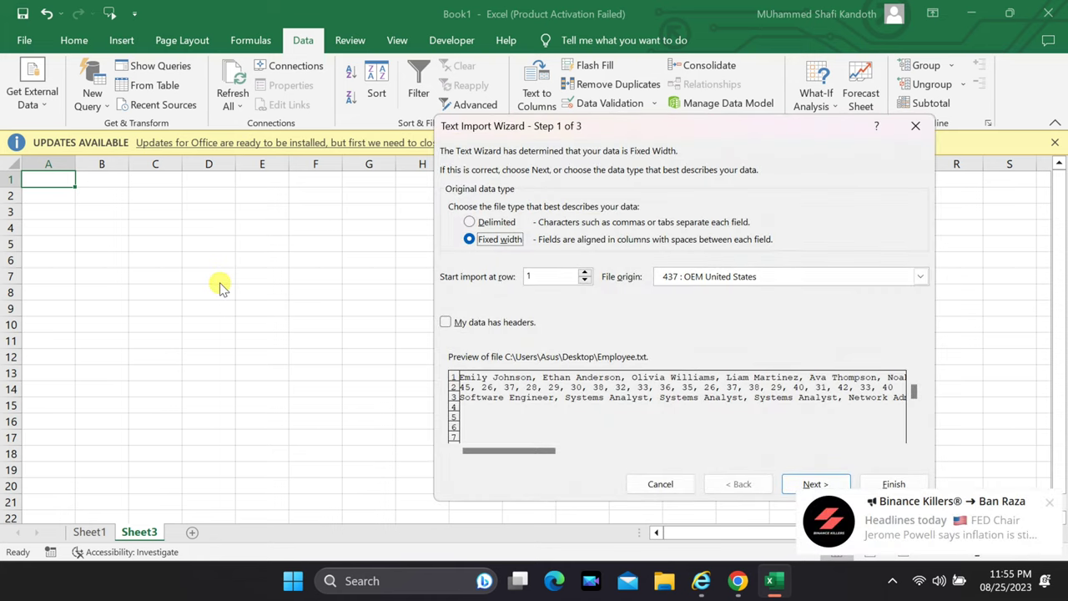
- Set the text import's file type to Delimited, with Comma as the only delimiter
left_click(1049, 502)
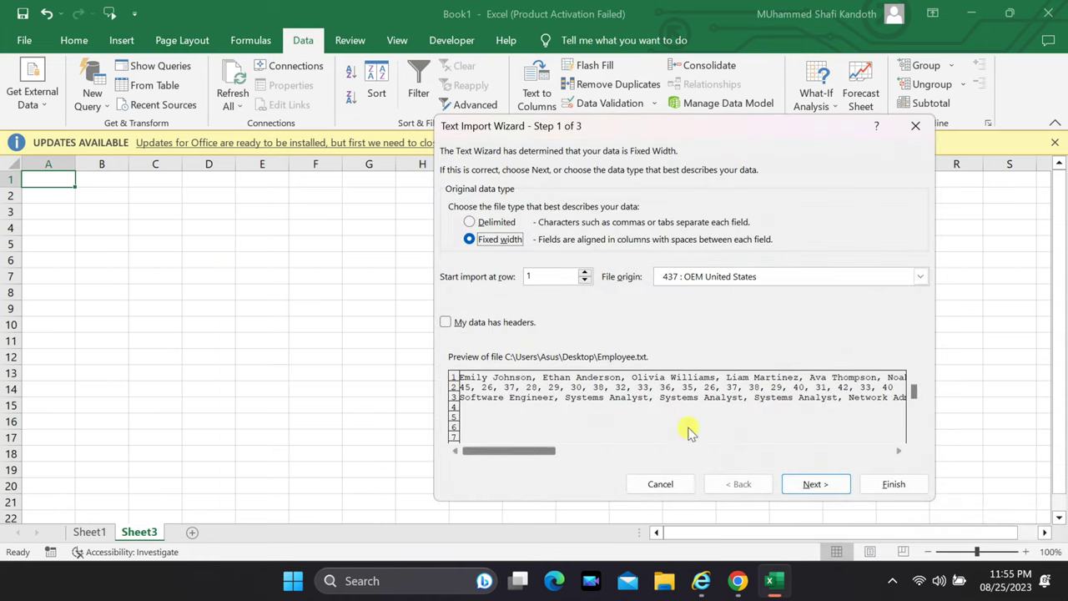
left_click(465, 398)
left_click(469, 223)
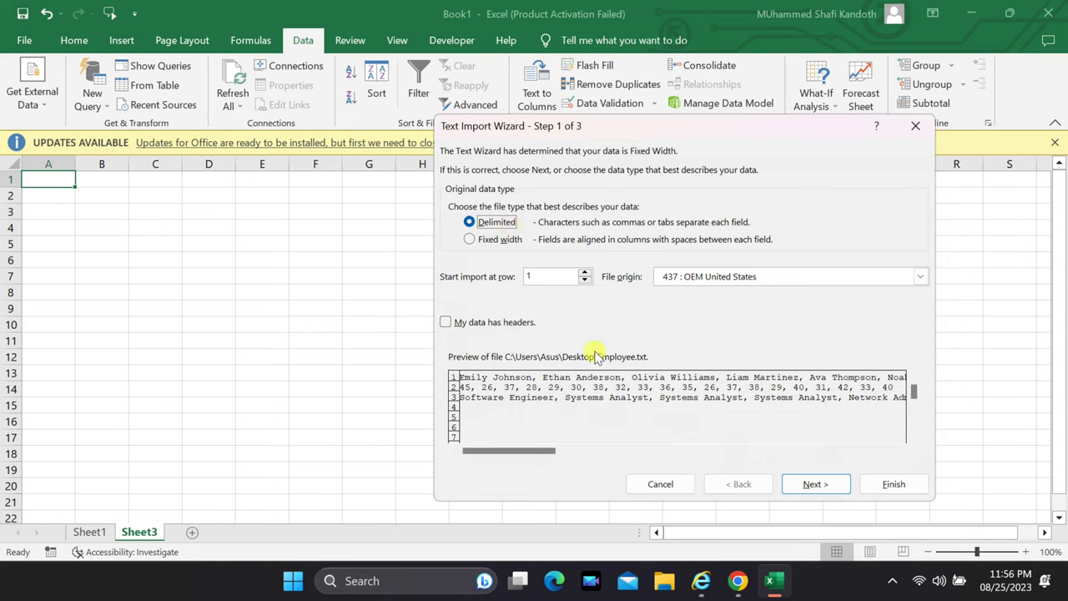
left_click(810, 486)
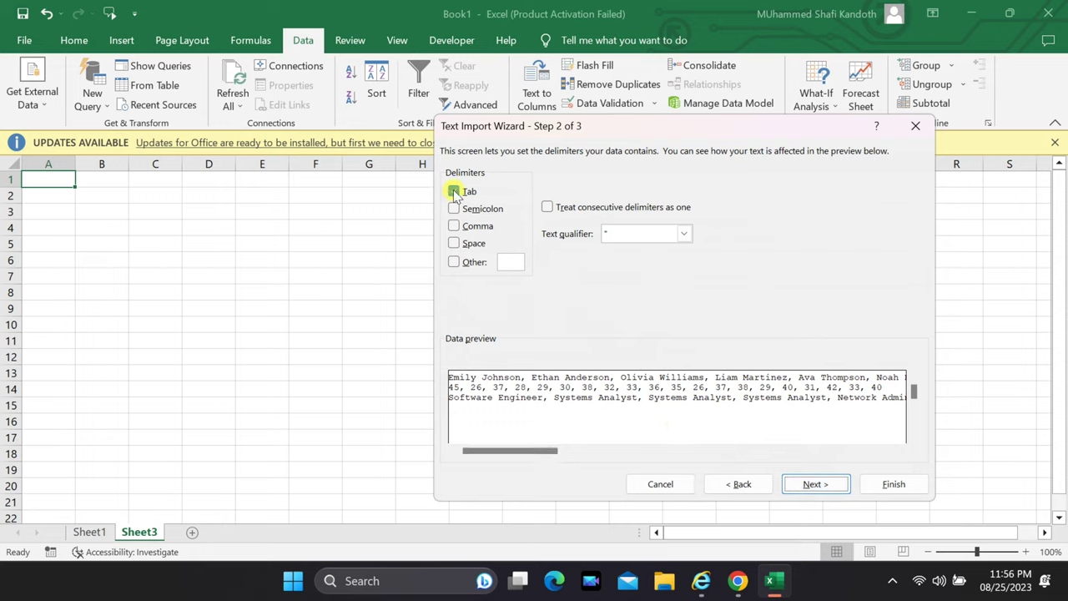
left_click(455, 226)
left_click(455, 226)
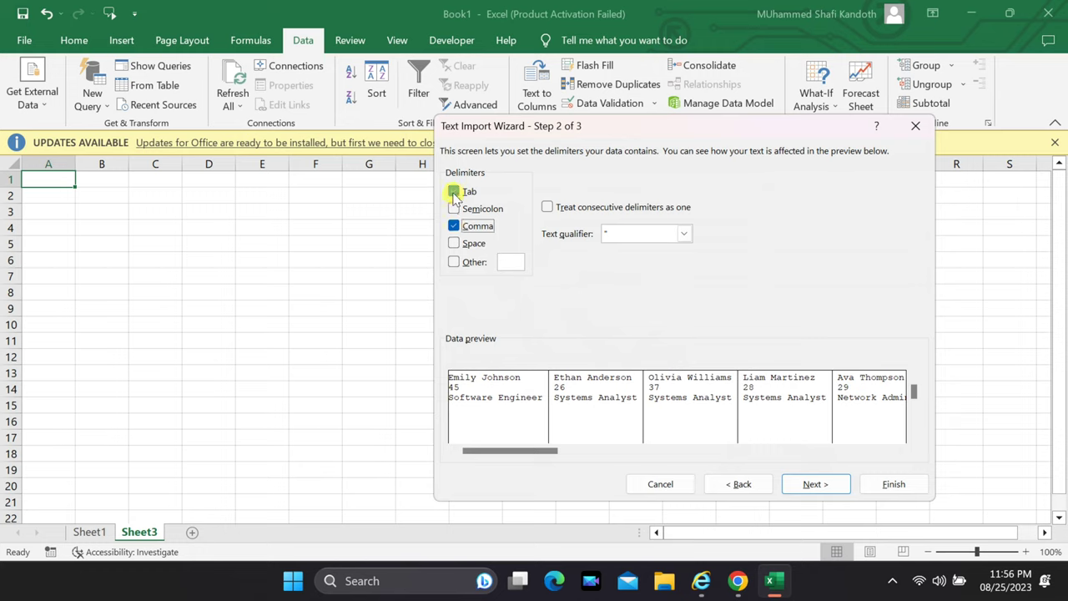
left_click(455, 193)
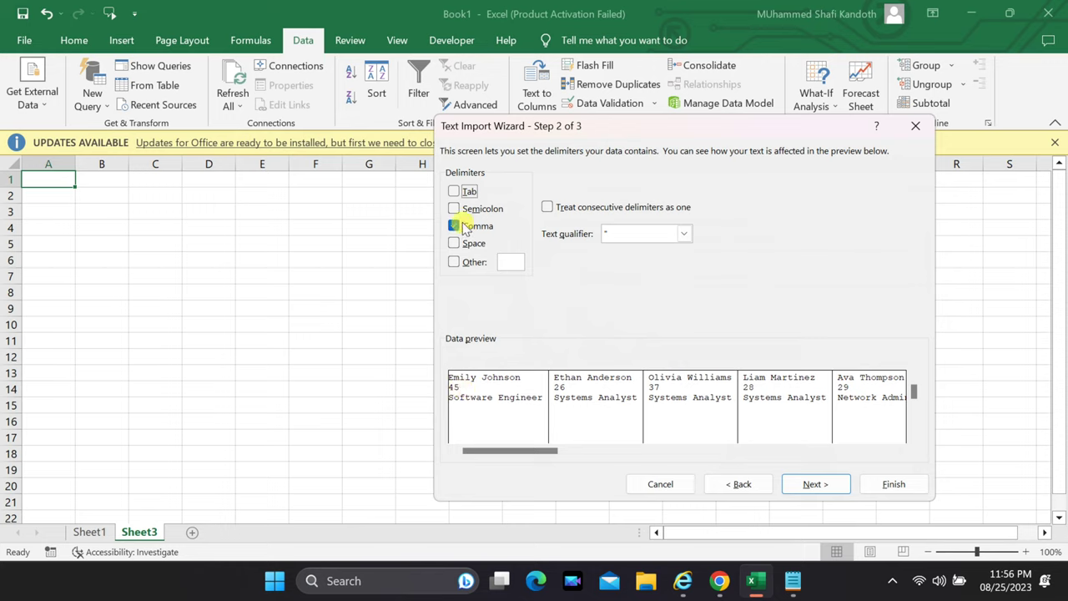
- Finish the import with the General column format, placing the data at cell A1 of the existing worksheet
left_click(814, 486)
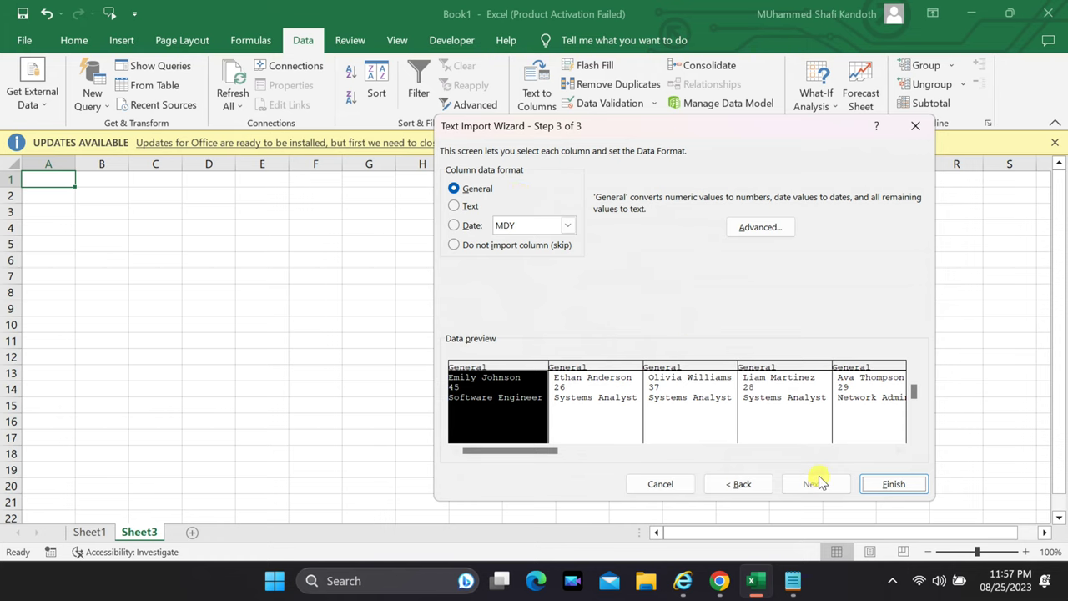
left_click(890, 484)
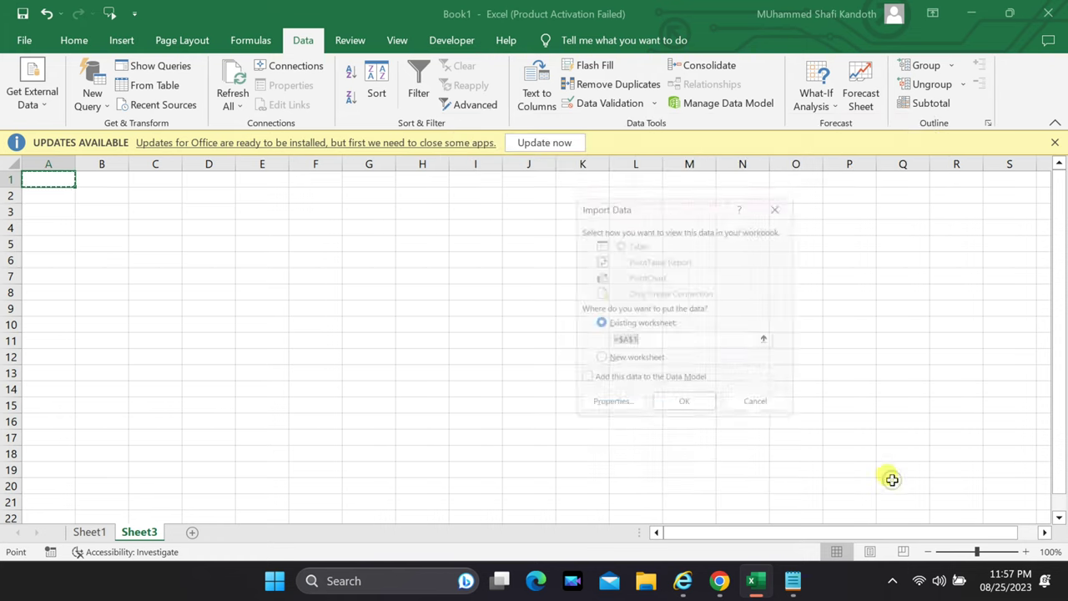
left_click(680, 410)
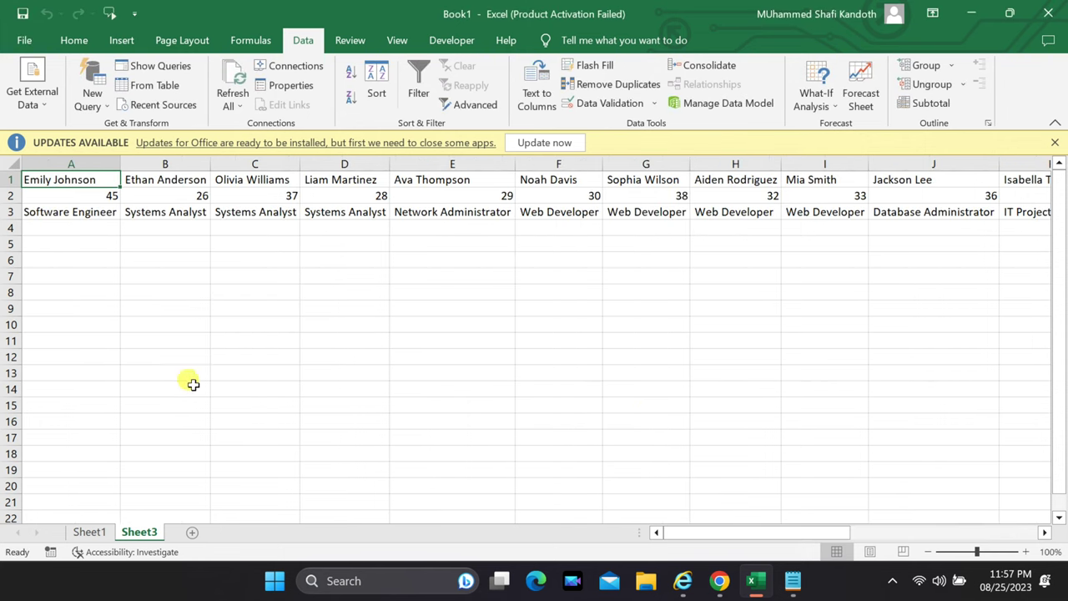
- Copy the whole imported range A1:T3 on Sheet3
left_click_drag(730, 535, 517, 519)
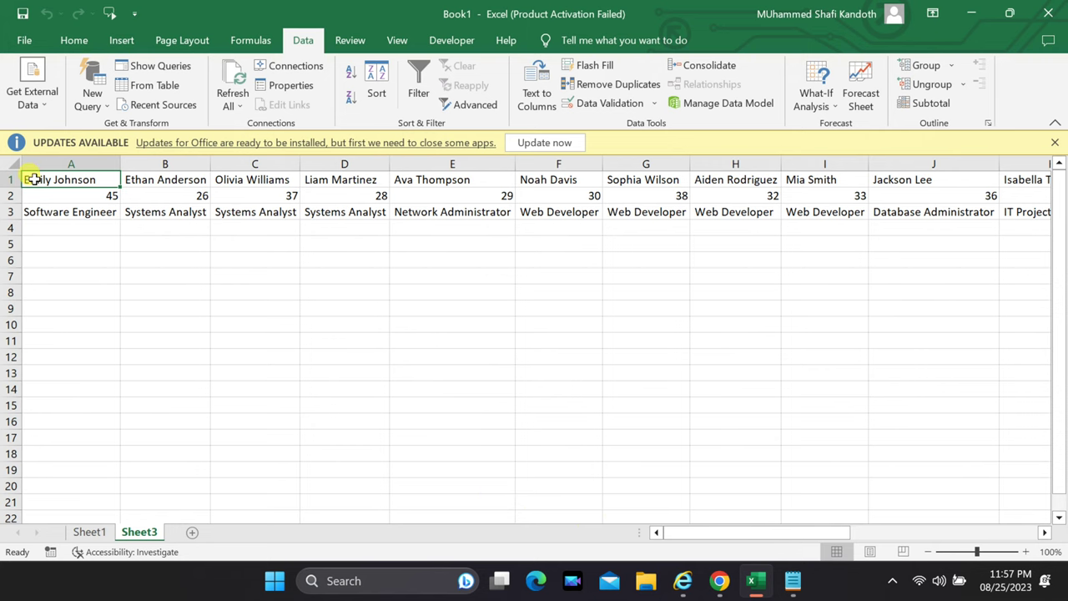
left_click_drag(33, 184, 914, 206)
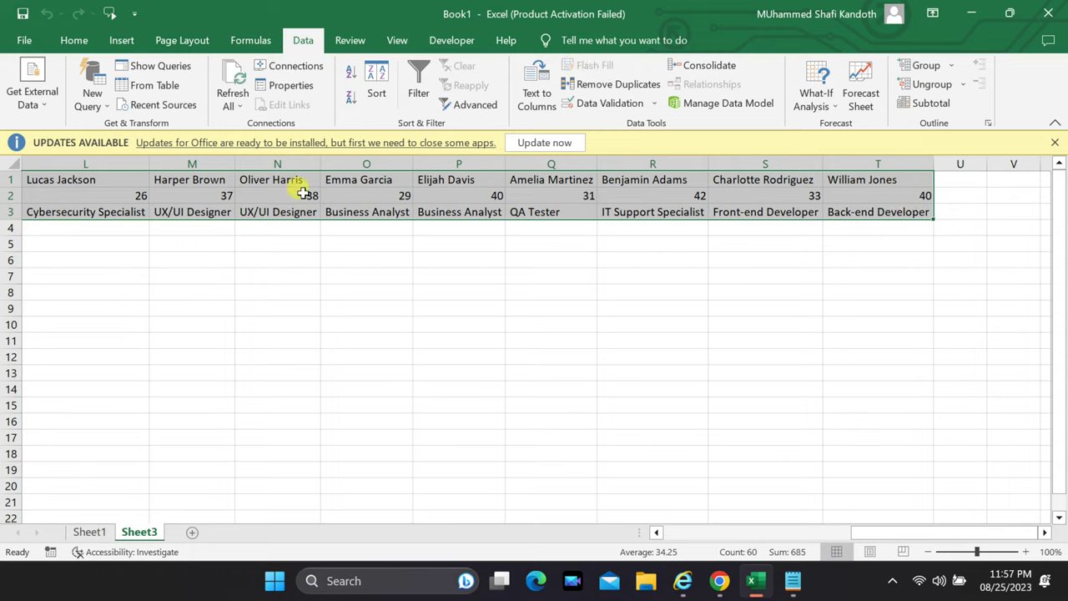
right_click(192, 180)
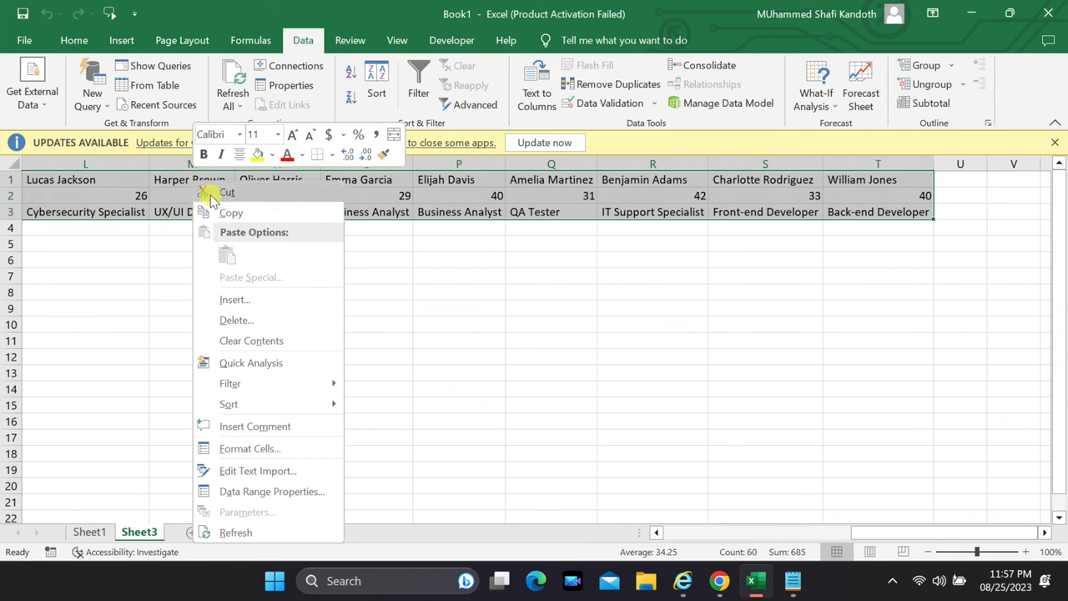
left_click(231, 215)
scroll(222, 203, "left", 5)
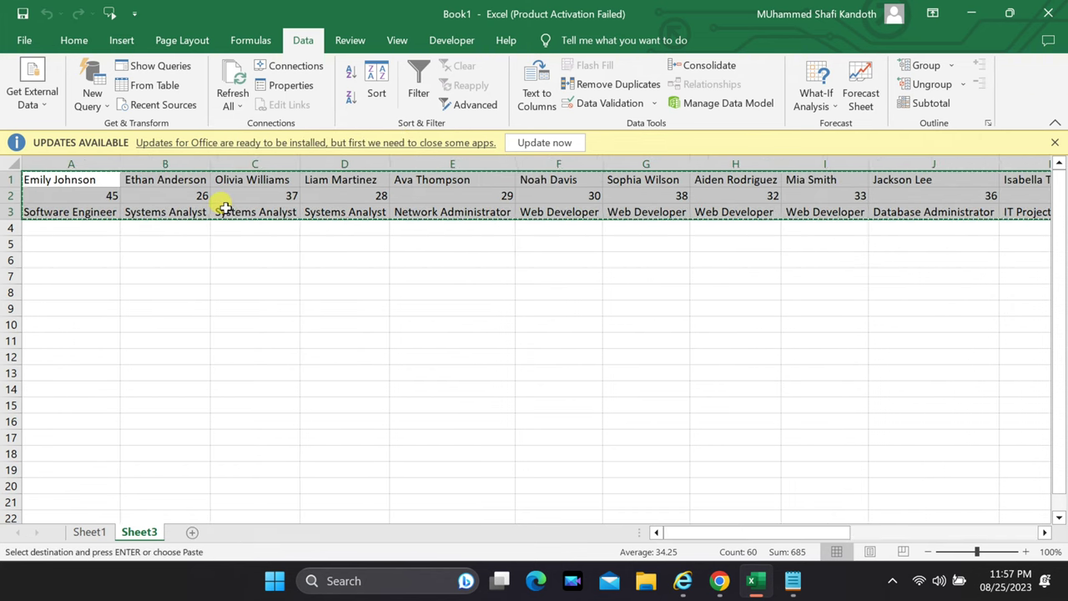
- Paste the copied data into Sheet1 from cell A2 using Paste Special with Values and Transpose
left_click(86, 531)
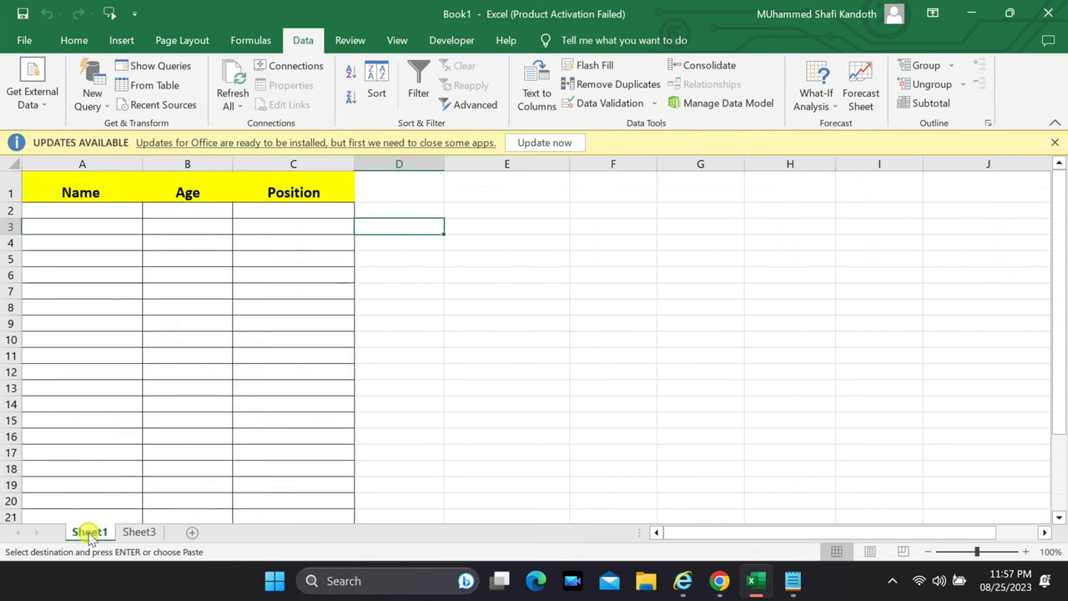
left_click(34, 209)
right_click(52, 210)
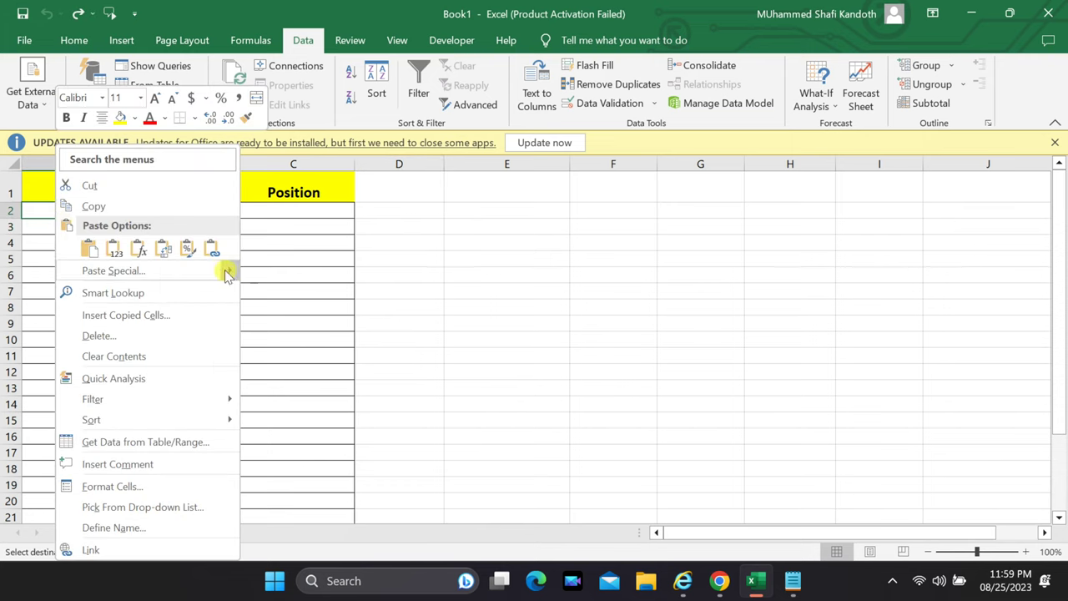
mouse_move(232, 275)
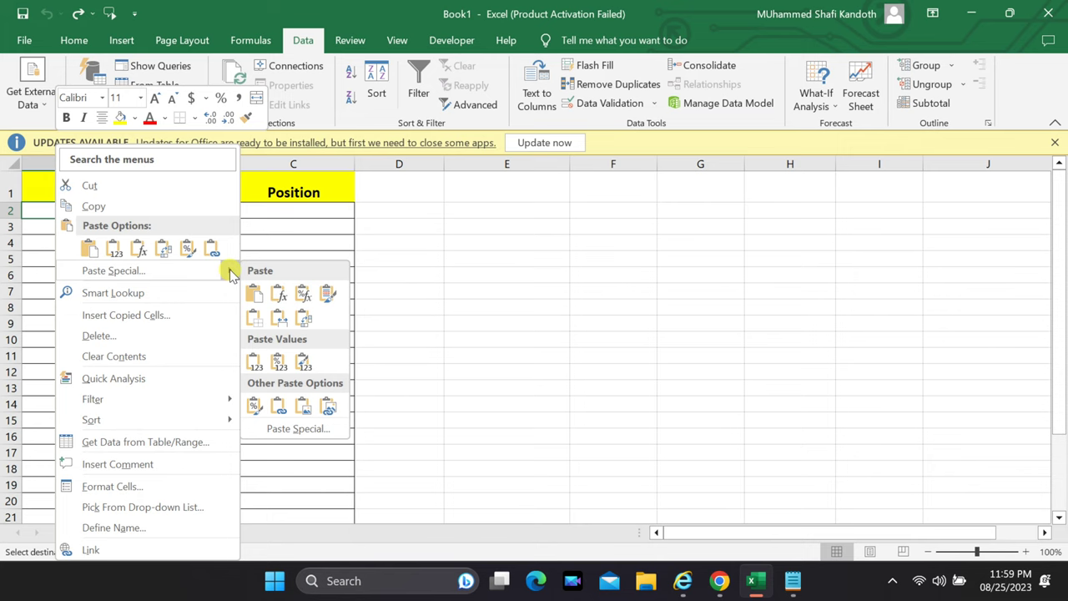
left_click(298, 431)
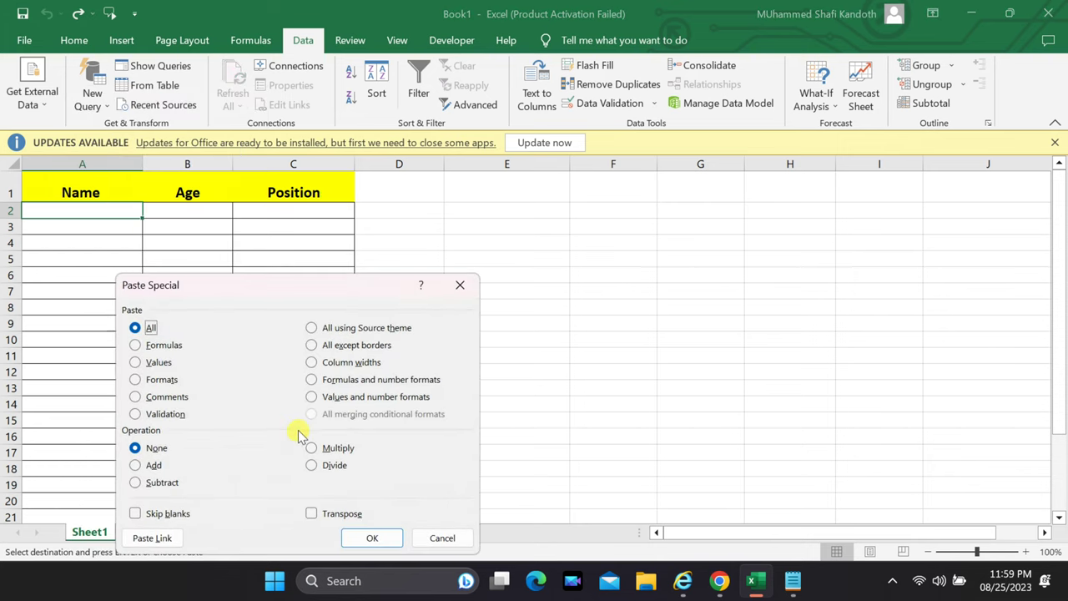
left_click(158, 365)
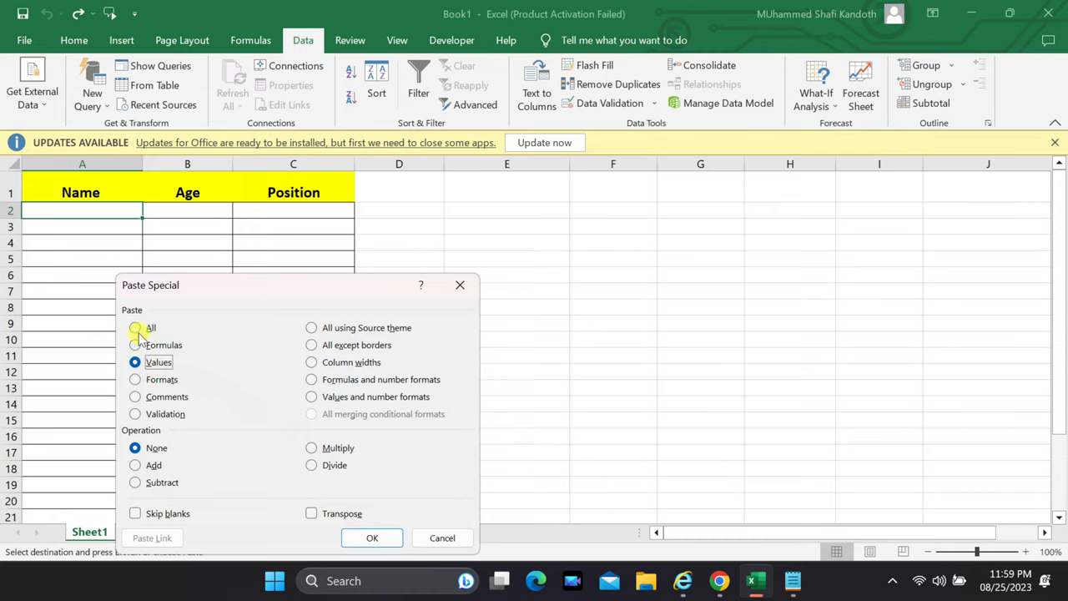
left_click(315, 515)
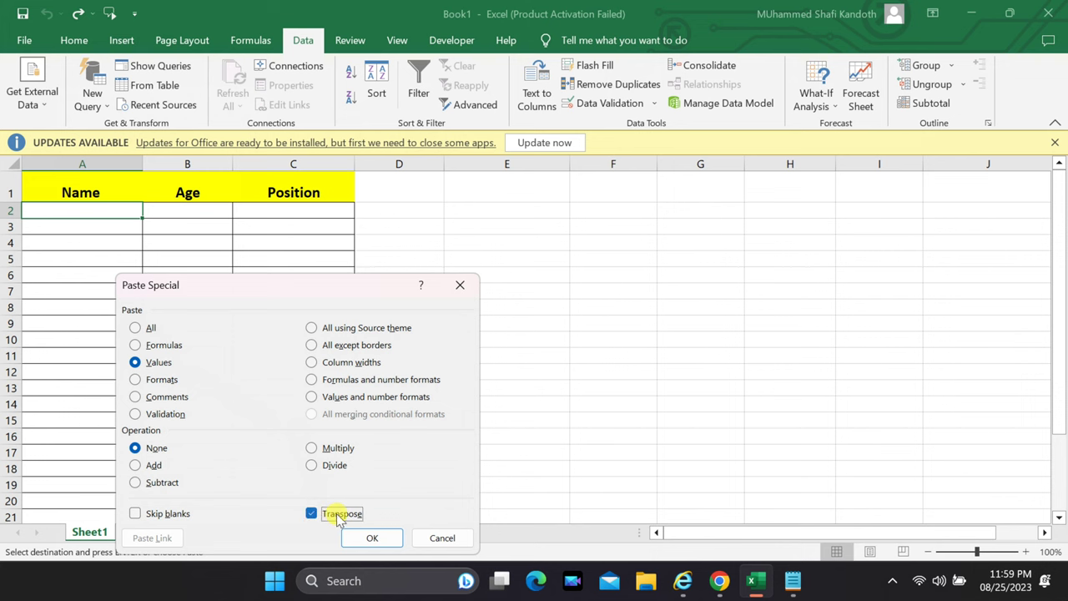
left_click(374, 539)
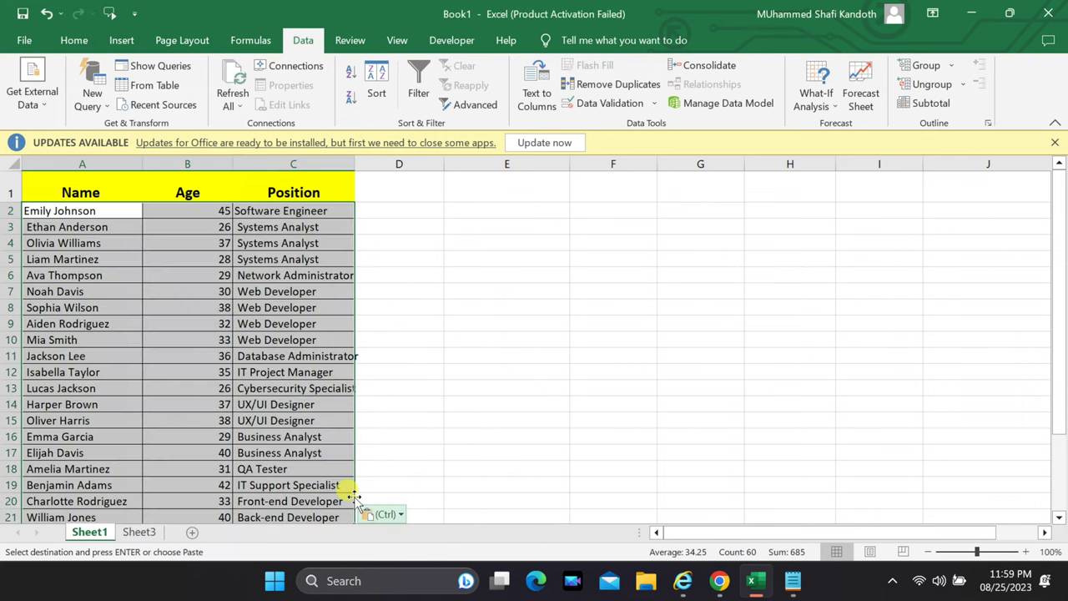
- Widen column C on Sheet1 to fit the longest entries under Position
left_click(399, 390)
scroll(303, 392, "down", 4)
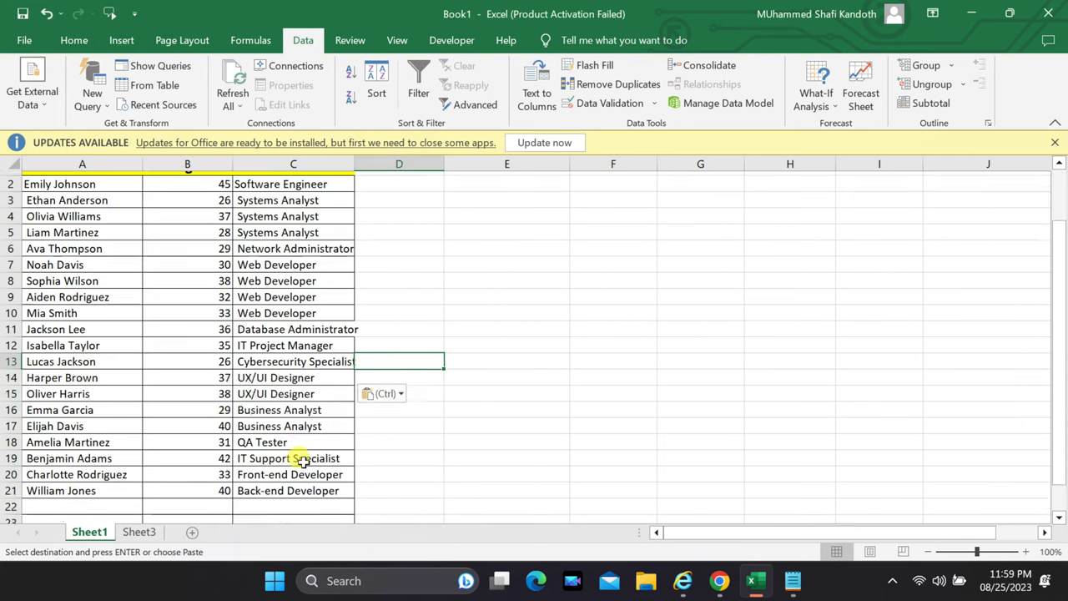
scroll(303, 449, "up", 3)
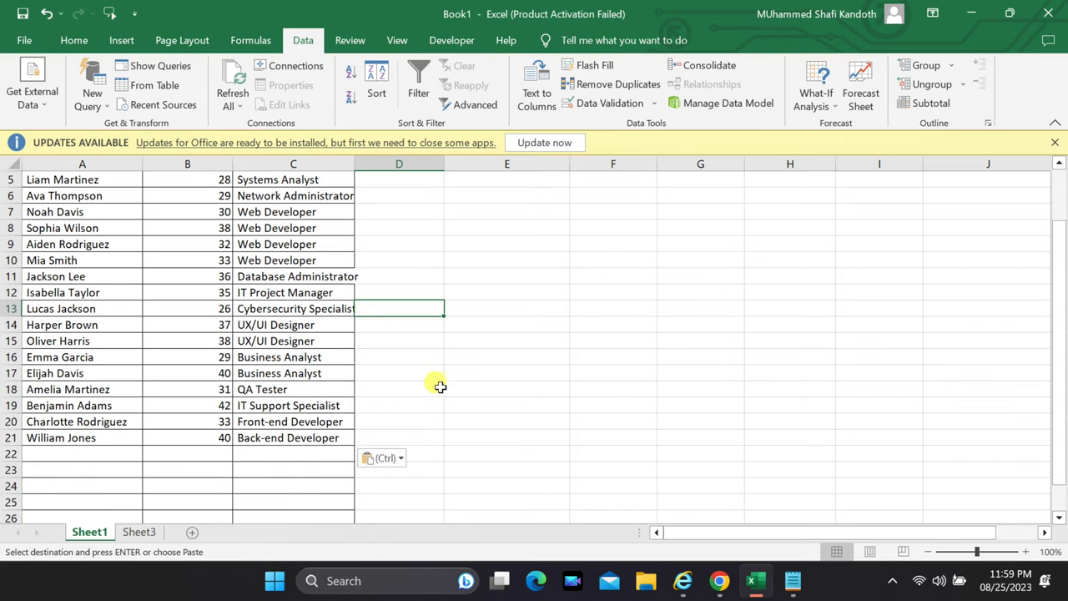
left_click(409, 385)
scroll(346, 232, "up", 2)
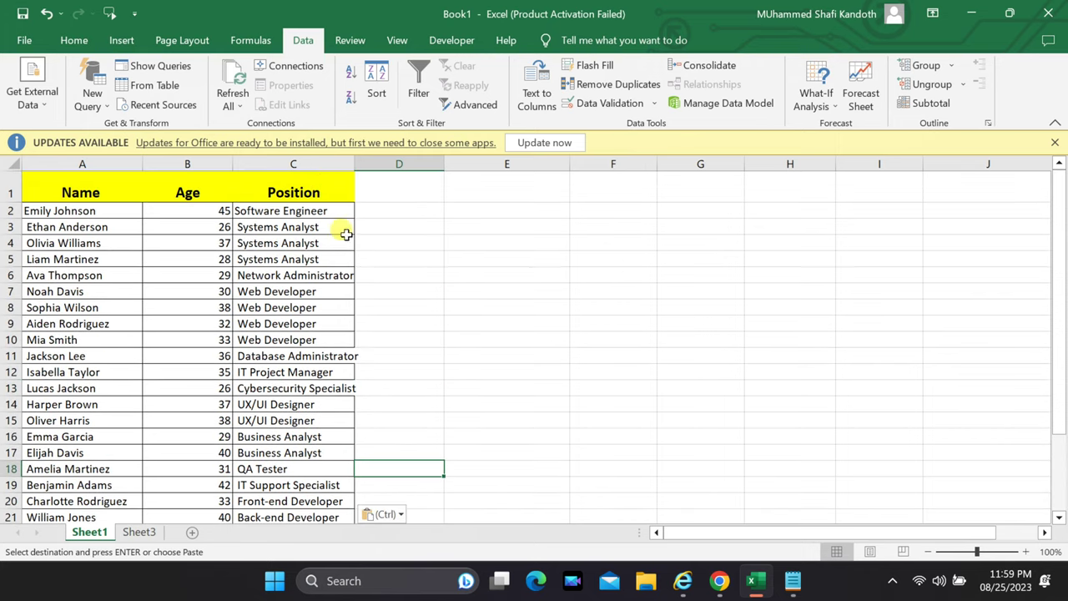
left_click_drag(354, 163, 373, 164)
left_click(432, 376)
scroll(427, 376, "down", 3)
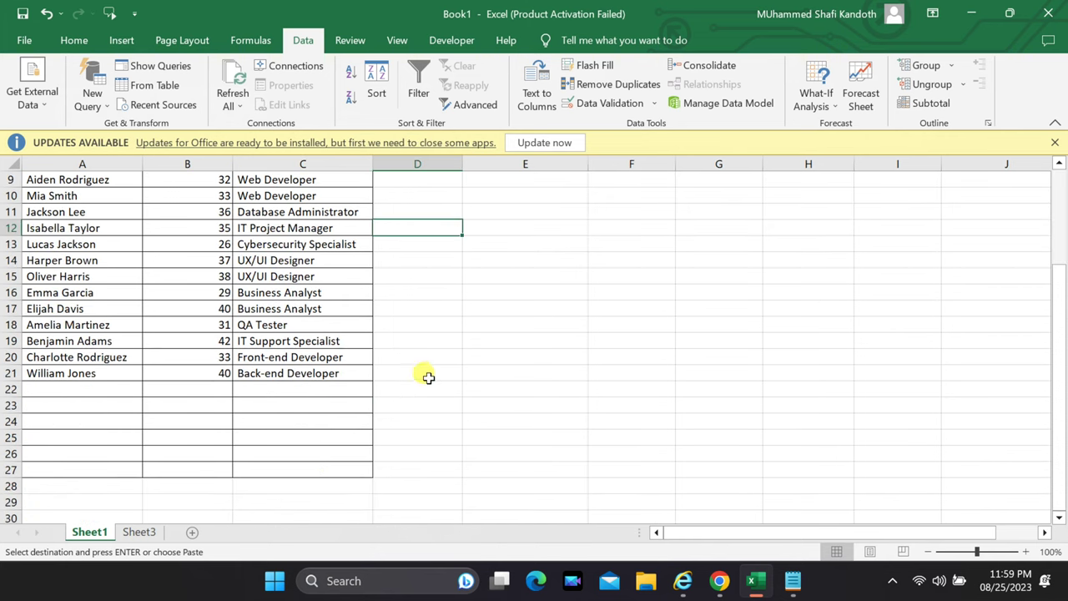
scroll(414, 388, "up", 3)
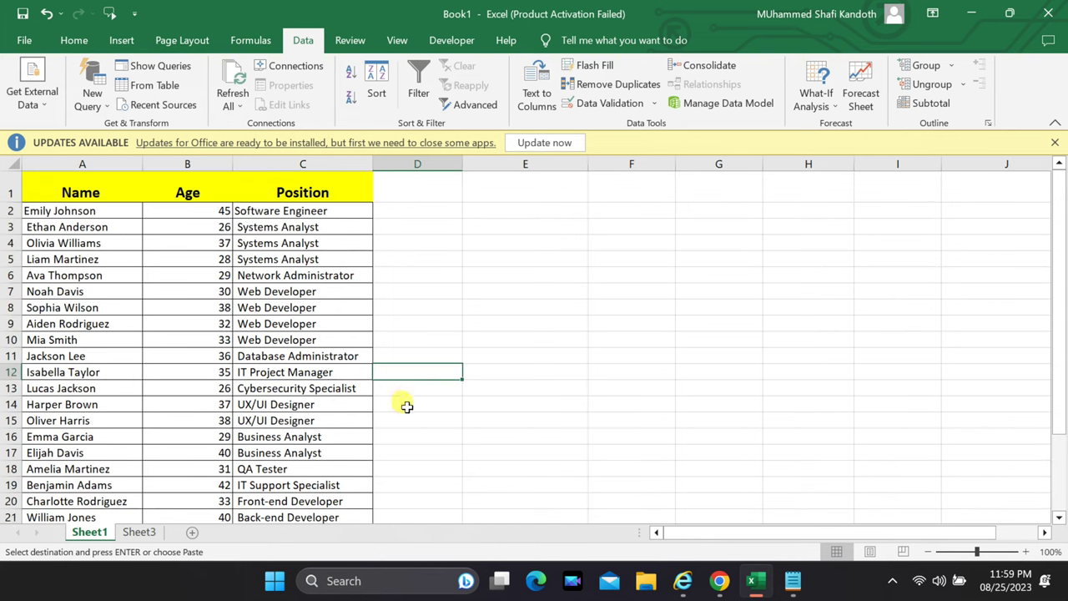
left_click(406, 404)
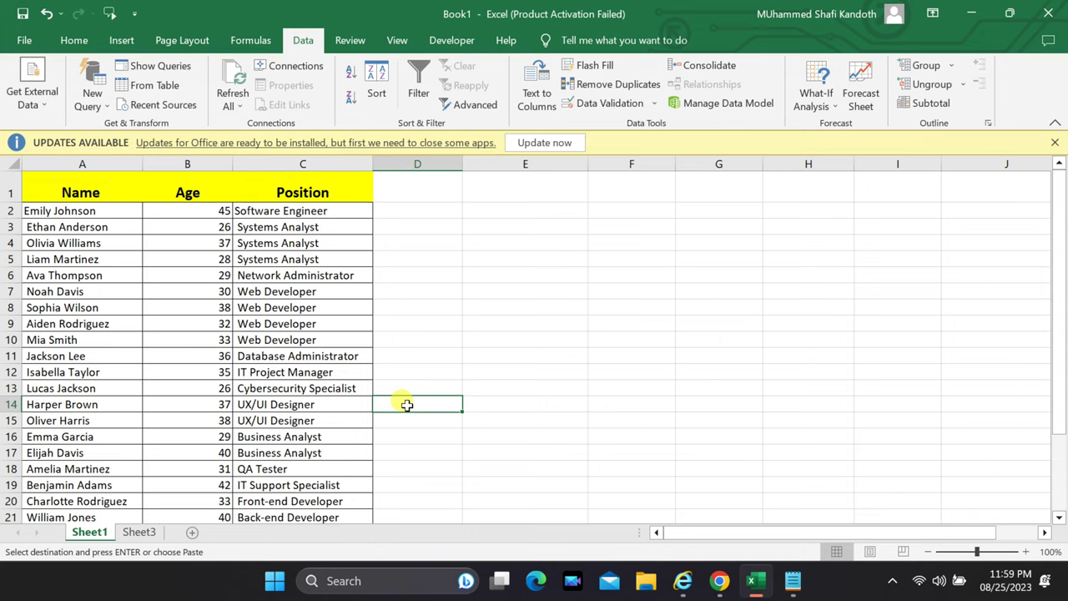